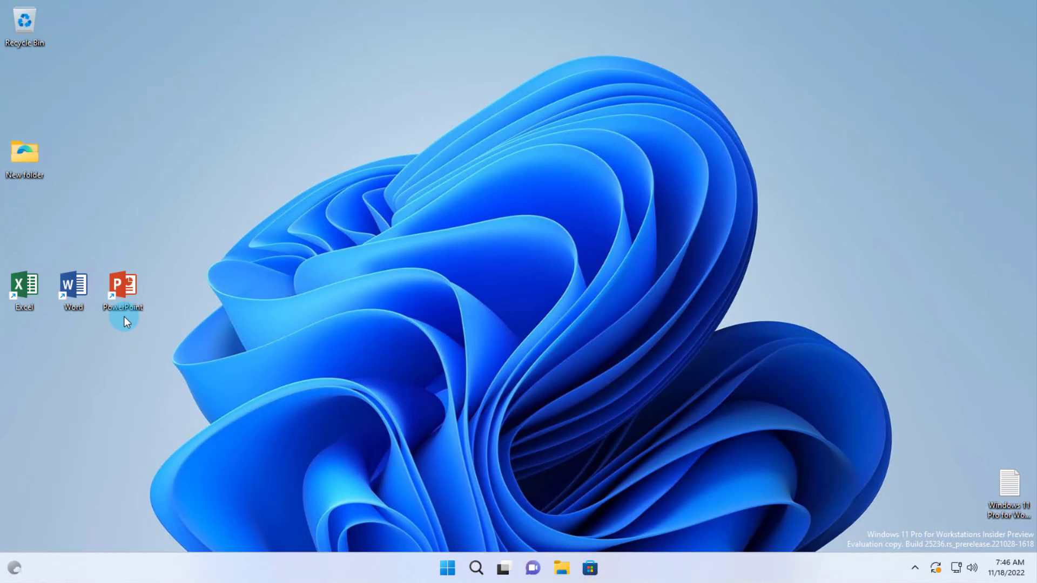
Step: Launch Word from its desktop shortcut and create a blank document
{"action": "double_click", "coordinate": [71, 283]}
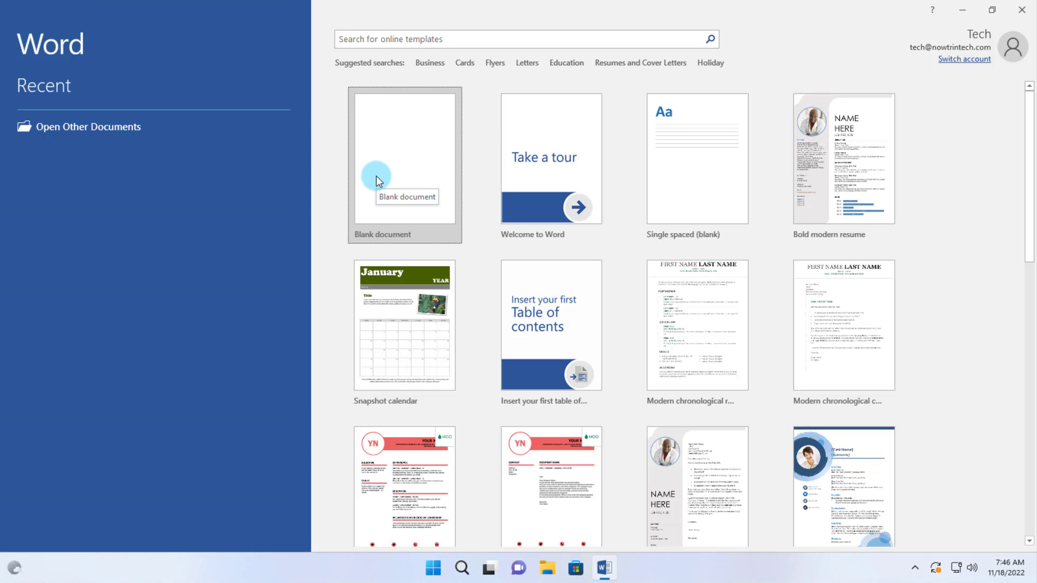
{"action": "left_click", "coordinate": [403, 155]}
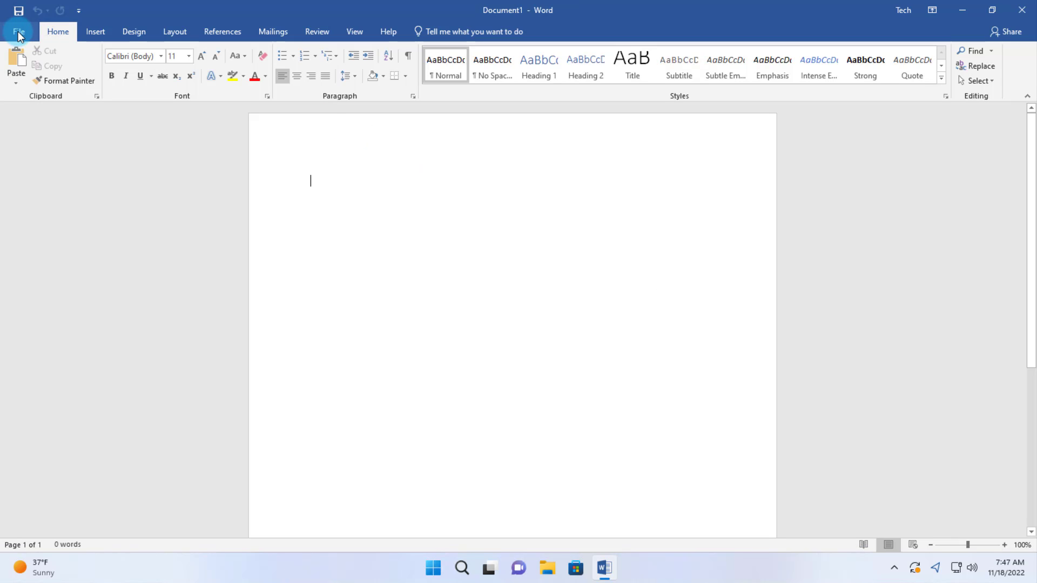
Step: Run Update Now from Word's Account Update Options to confirm Office is up to date
{"action": "left_click", "coordinate": [19, 31]}
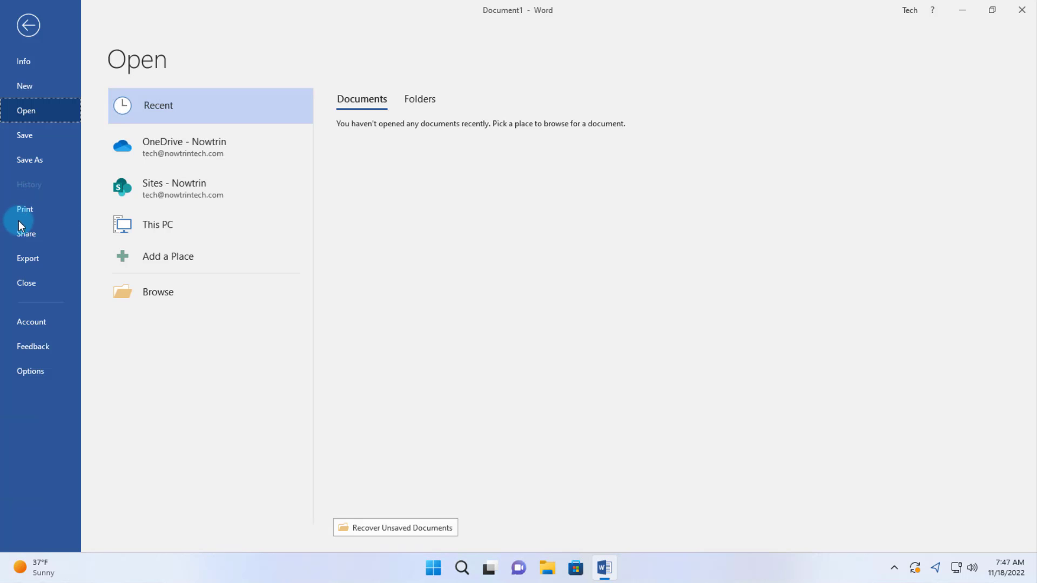
{"action": "left_click", "coordinate": [45, 322]}
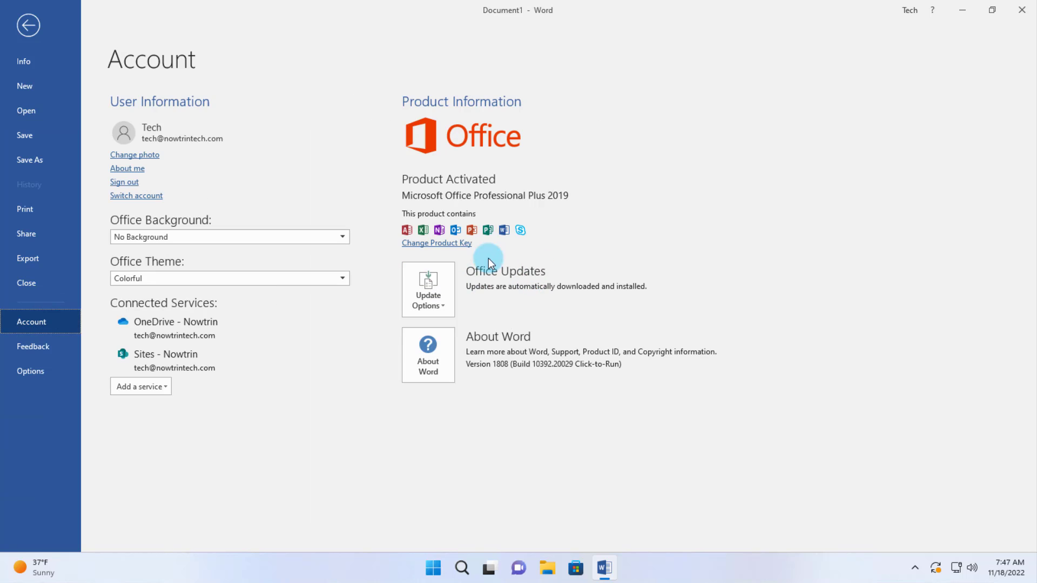
{"action": "left_click", "coordinate": [447, 305]}
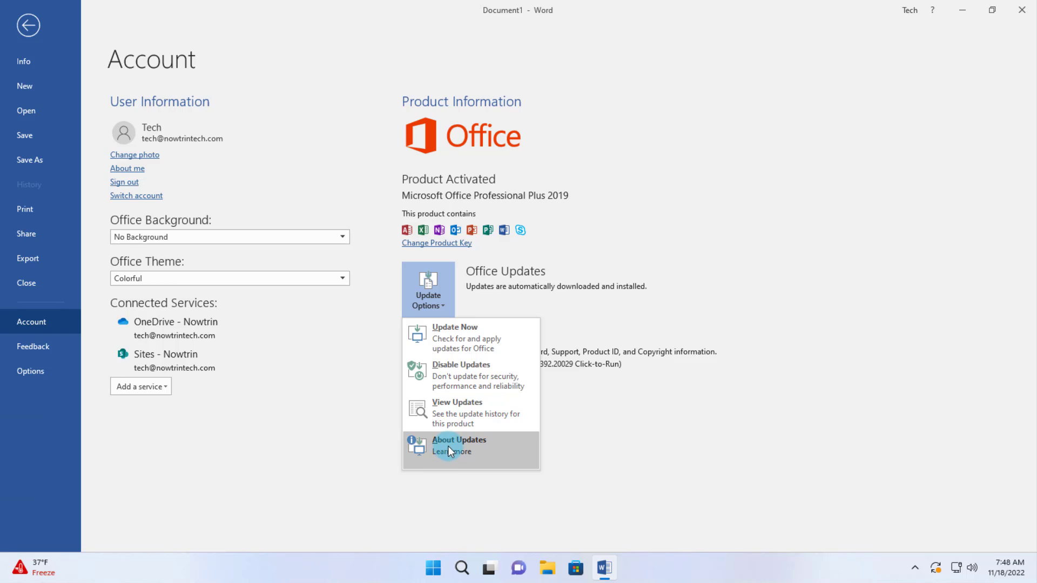
{"action": "left_click", "coordinate": [458, 337]}
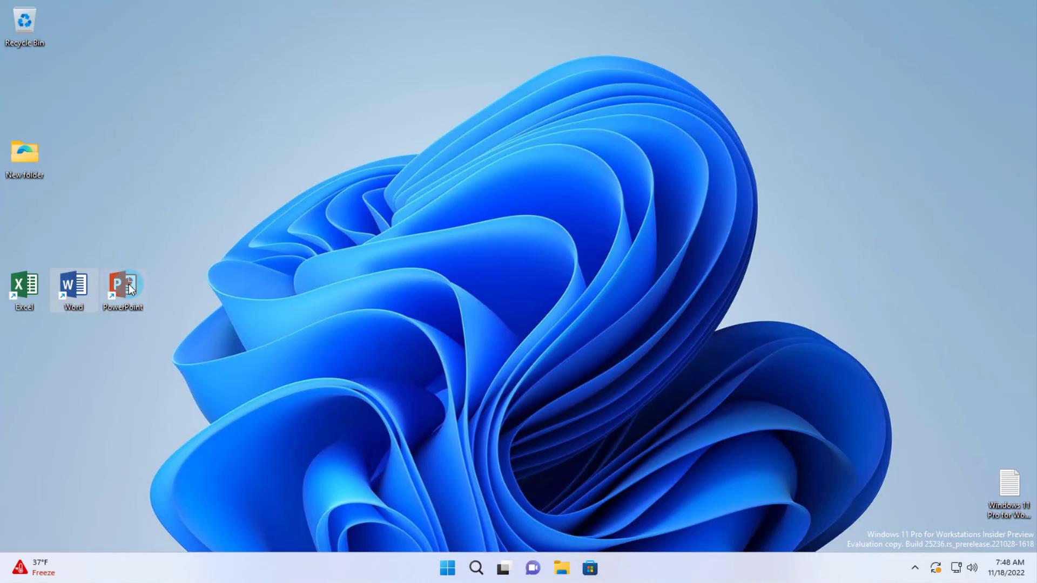
Step: Launch PowerPoint from its desktop shortcut and create a blank presentation
{"action": "double_click", "coordinate": [129, 284]}
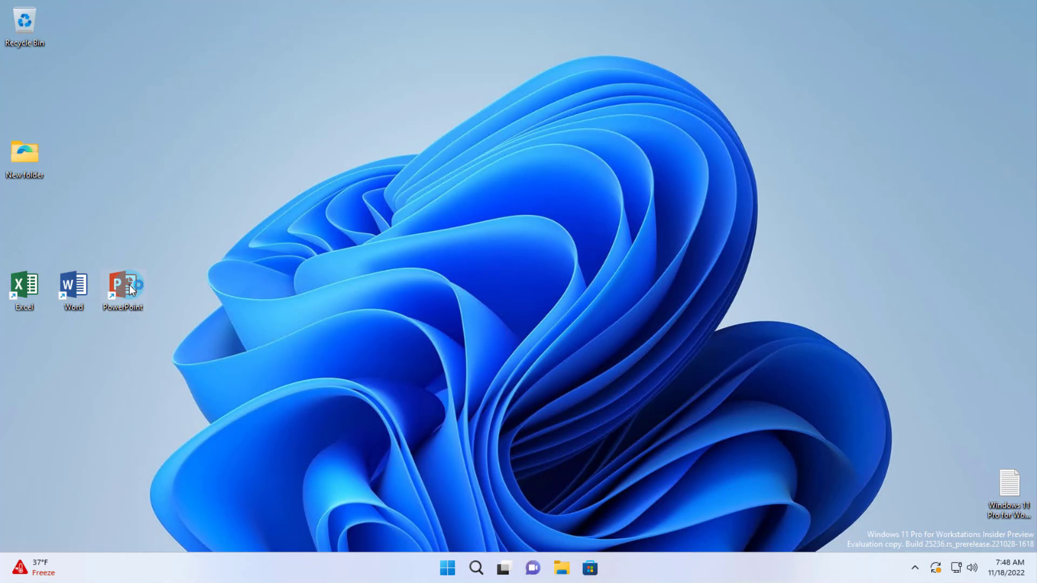
{"action": "double_click", "coordinate": [132, 289]}
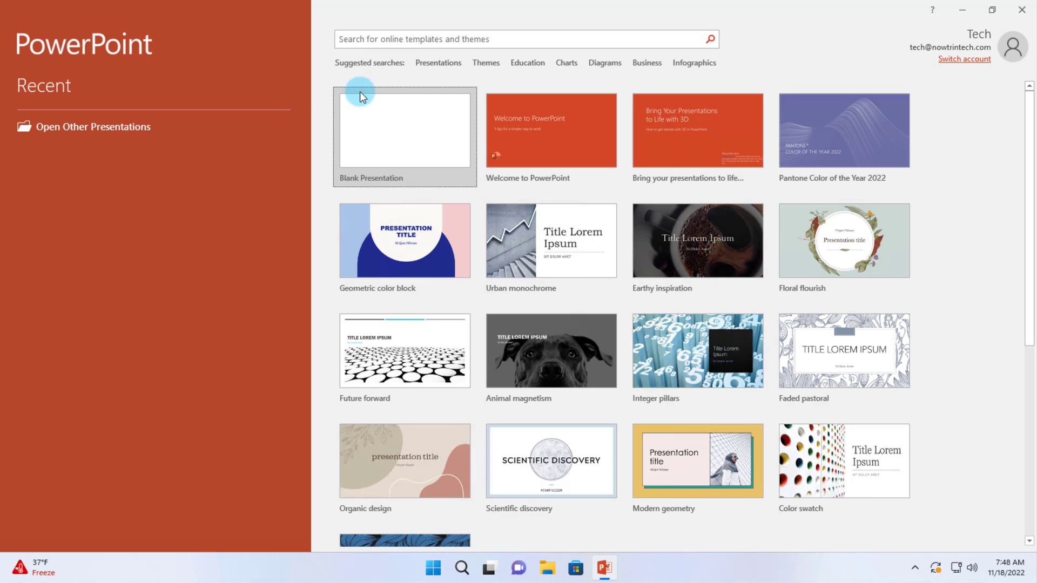
{"action": "left_click", "coordinate": [360, 96]}
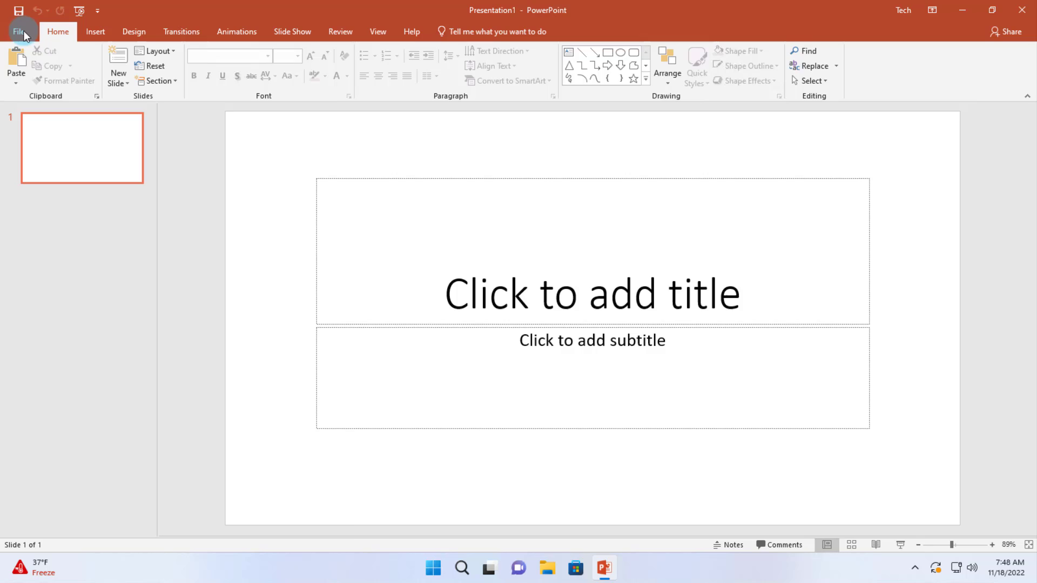
Step: Check for Office updates from PowerPoint's Account Update Options
{"action": "left_click", "coordinate": [24, 30]}
{"action": "left_click", "coordinate": [32, 316]}
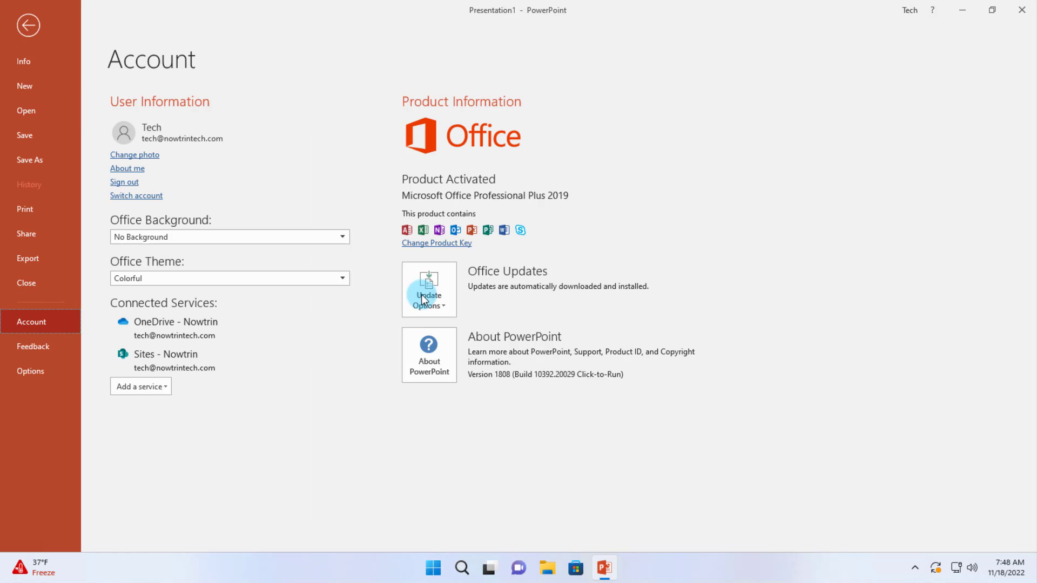
{"action": "left_click", "coordinate": [439, 310]}
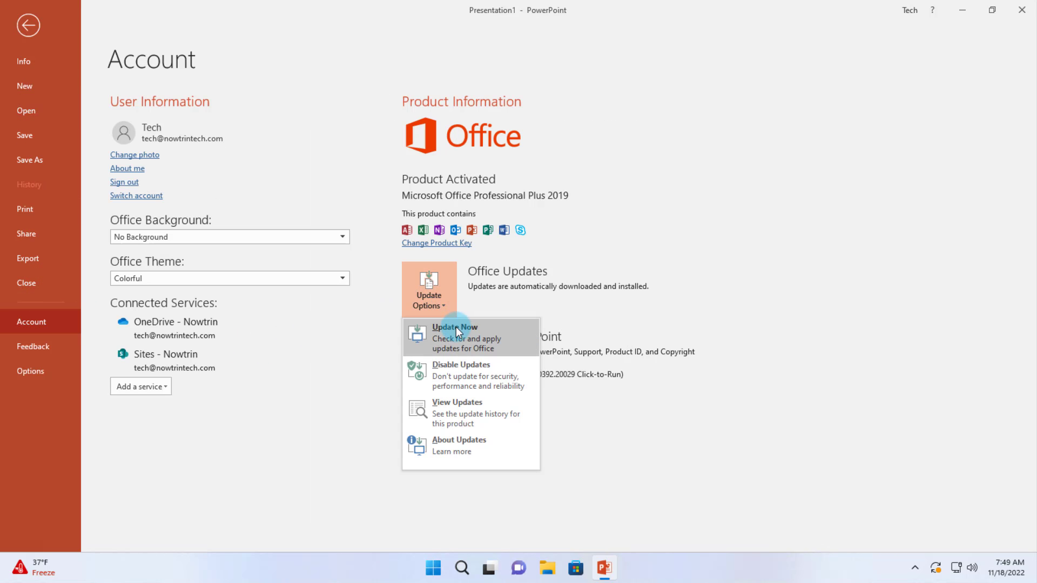
{"action": "left_click", "coordinate": [609, 288]}
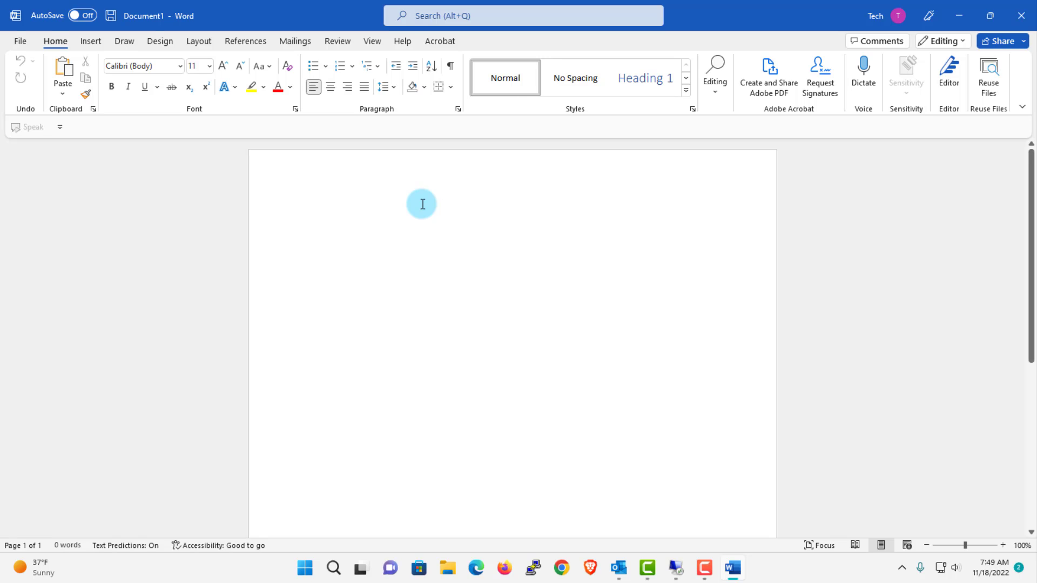
Step: Run Update Now from Word's Account page so Office reports it is up to date
{"action": "left_click", "coordinate": [24, 42]}
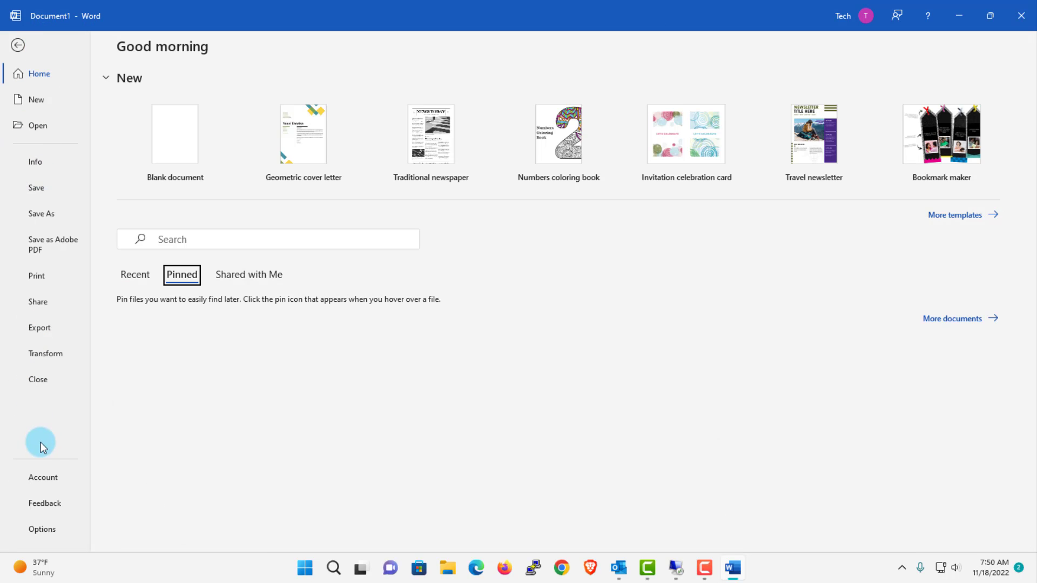
{"action": "left_click", "coordinate": [42, 477]}
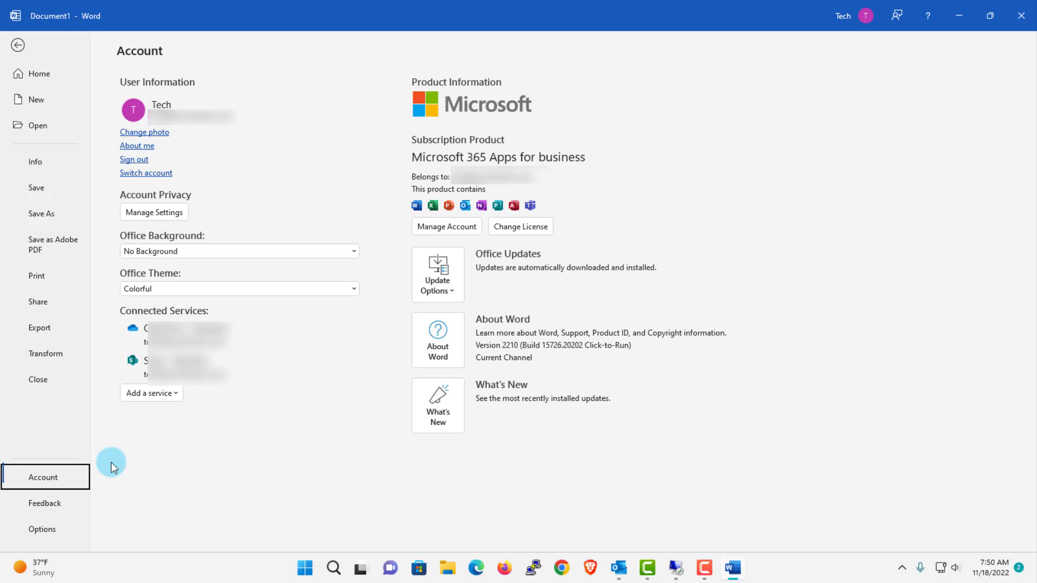
{"action": "left_click", "coordinate": [454, 292]}
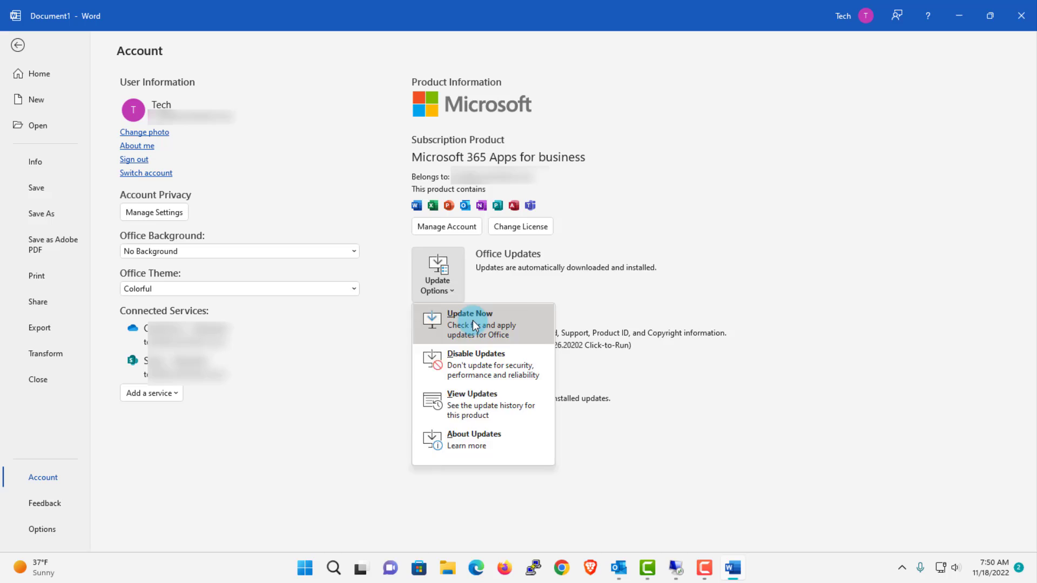
{"action": "left_click", "coordinate": [472, 321]}
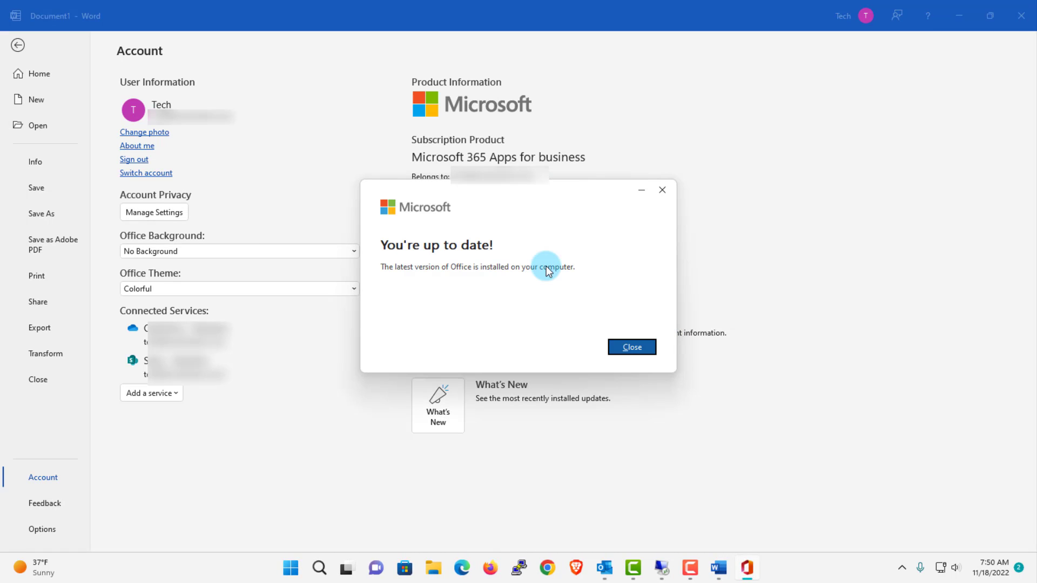